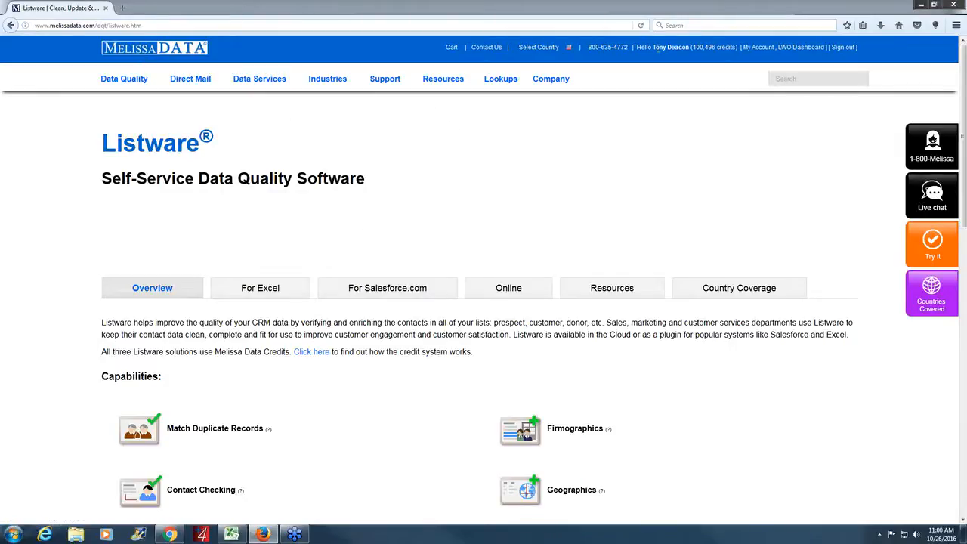
- Switch to the Listware sample file2 workbook in Excel and maximize its window
left_click_drag(658, 50, 689, 48)
left_click(230, 535)
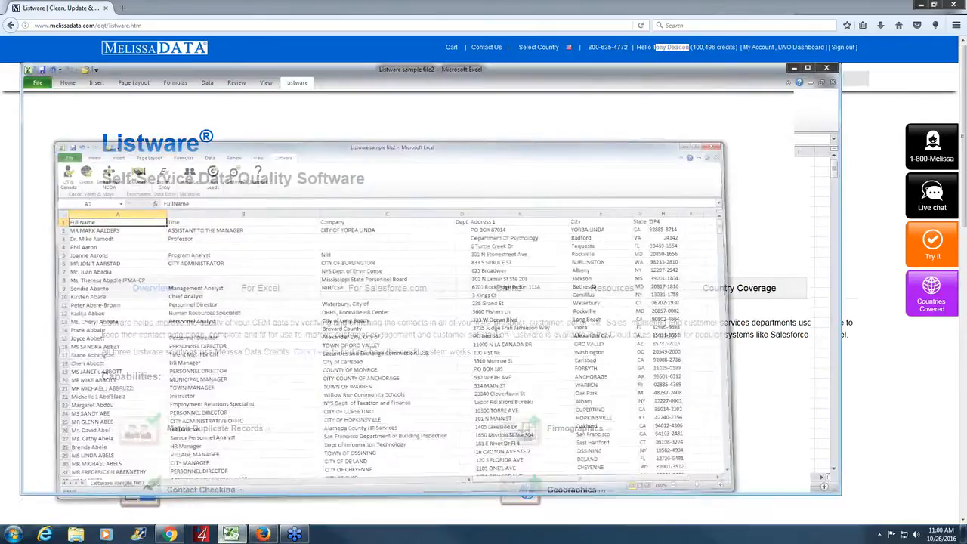
left_click(806, 68)
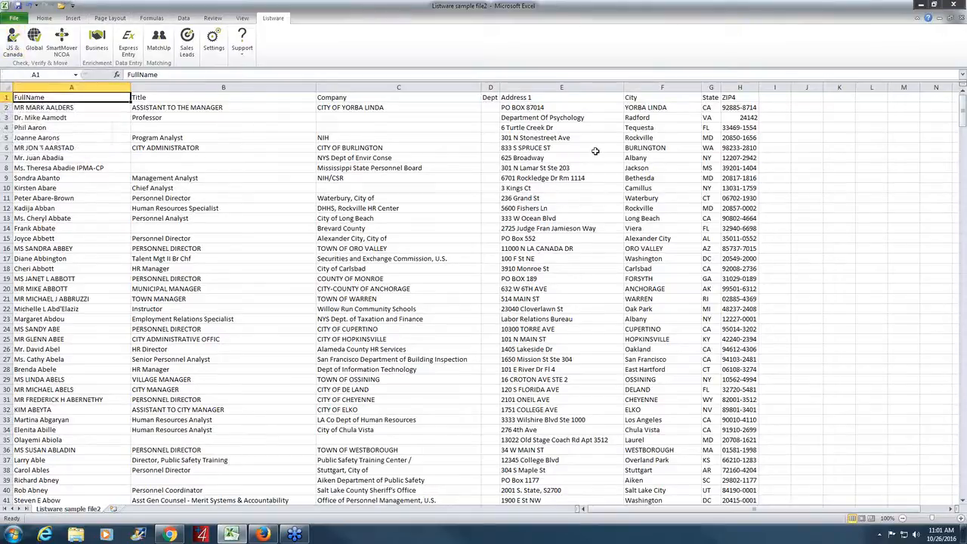
- Start SmartMover NCOA and set the whole contact table, A1:H505, as the processing range
left_click(62, 42)
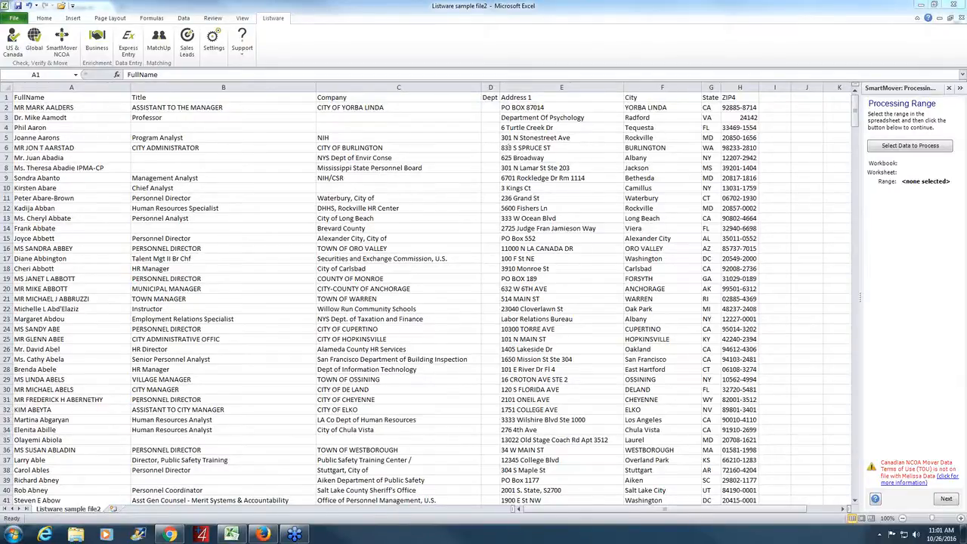
left_click(89, 96)
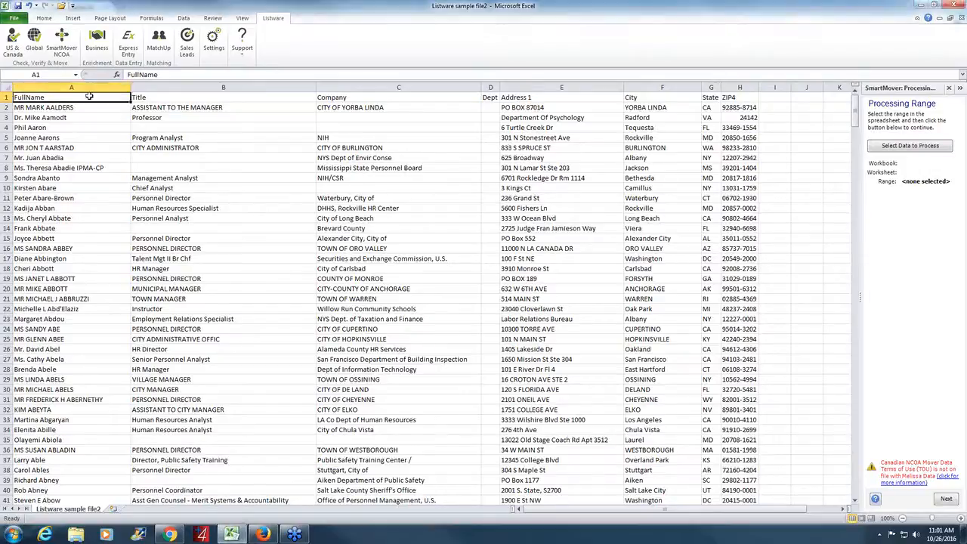
key("ctrl+shift+End")
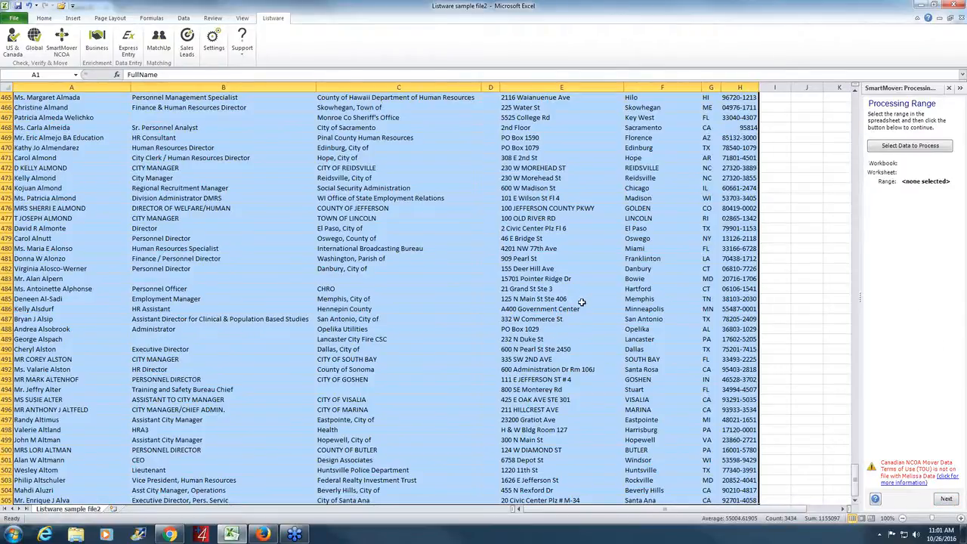
left_click(913, 147)
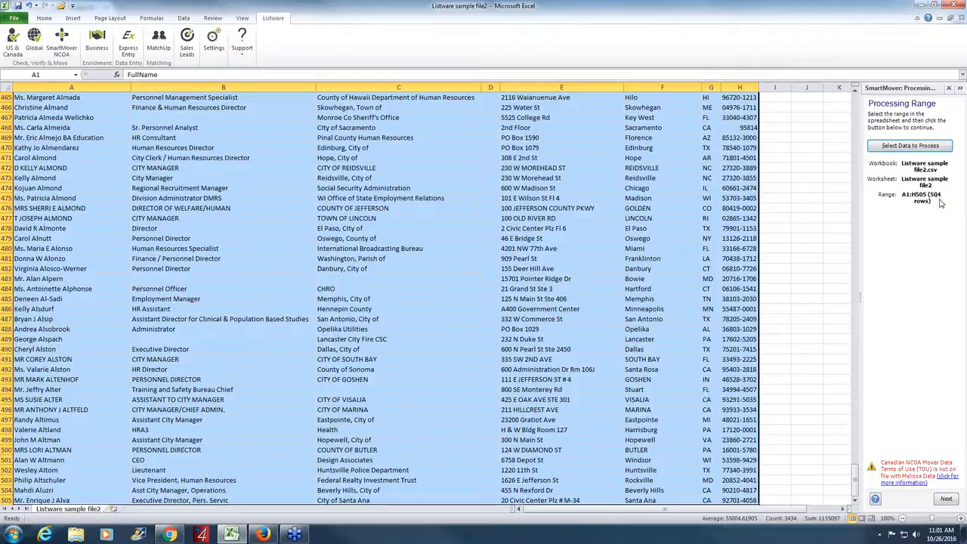
left_click(945, 500)
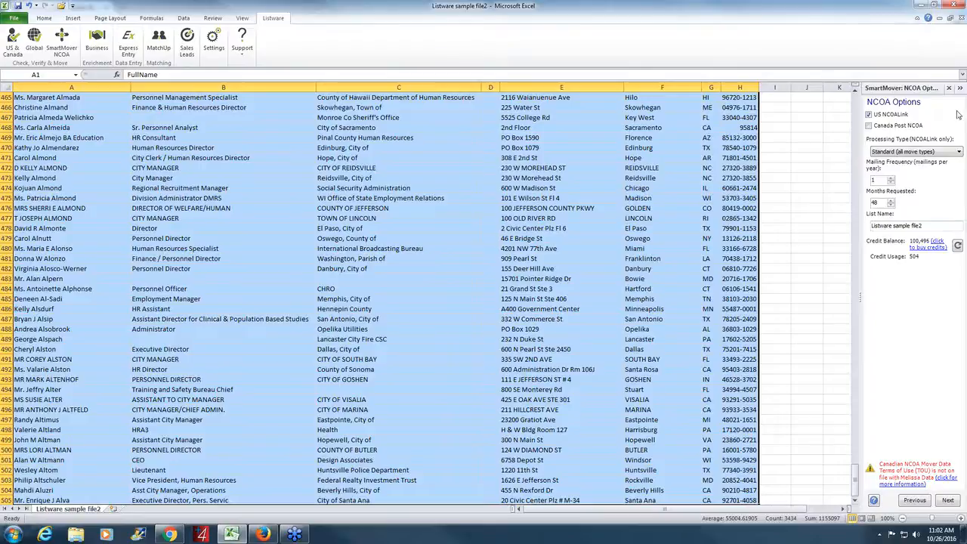
- Accept the NCOA options with Standard (all move types) processing and 48 months requested
left_click(941, 155)
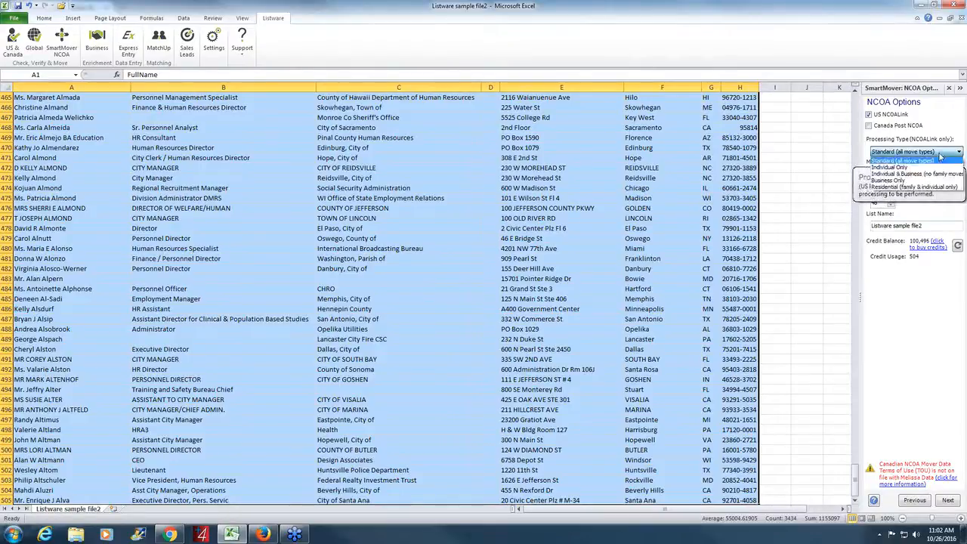
left_click(941, 154)
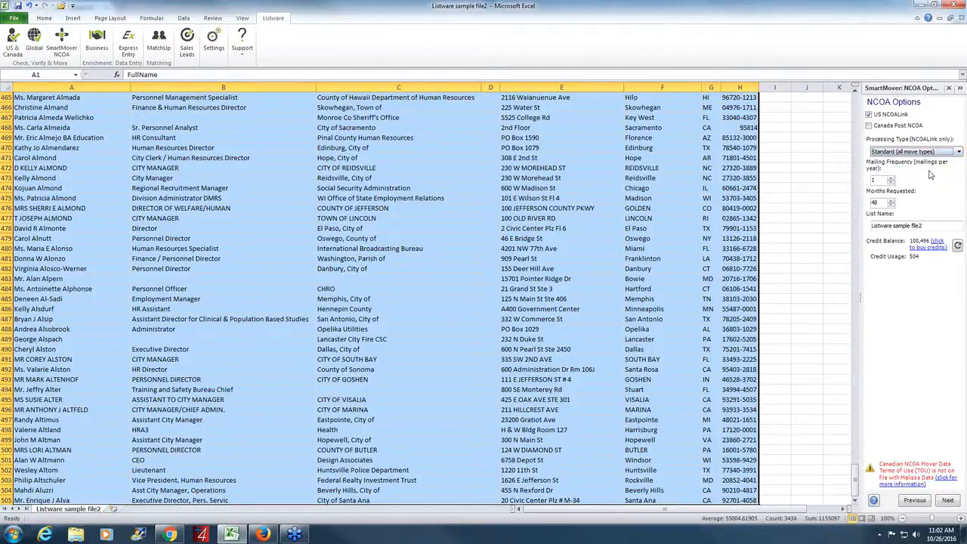
double_click(877, 203)
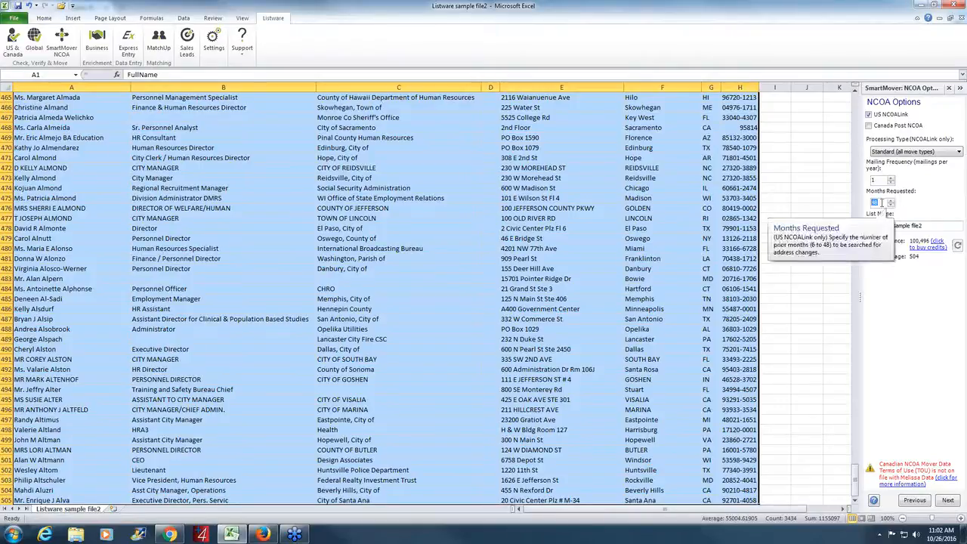
left_click(947, 501)
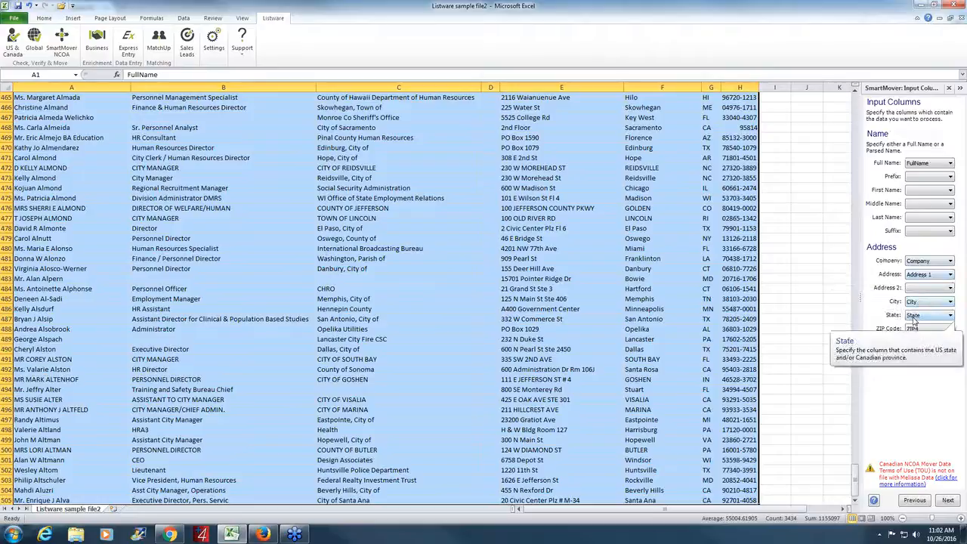
- Check the input column mapping, leave Address 2 unassigned, and accept the mapping
left_click(951, 290)
left_click(951, 290)
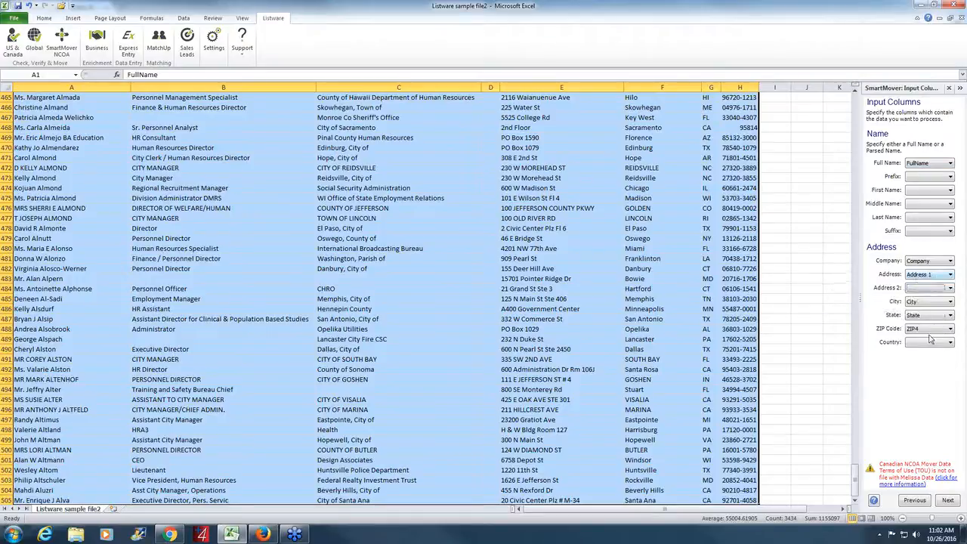
left_click(949, 501)
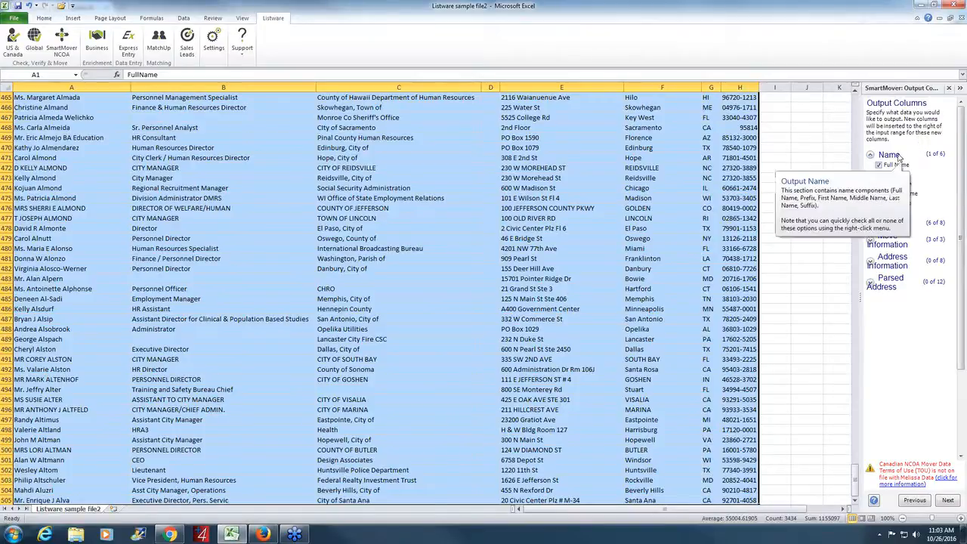
- Add Prefix, First Name, Middle Name, Last Name and Suffix to the name output columns
left_click(880, 175)
left_click(892, 185)
left_click(892, 194)
left_click(892, 203)
left_click(892, 213)
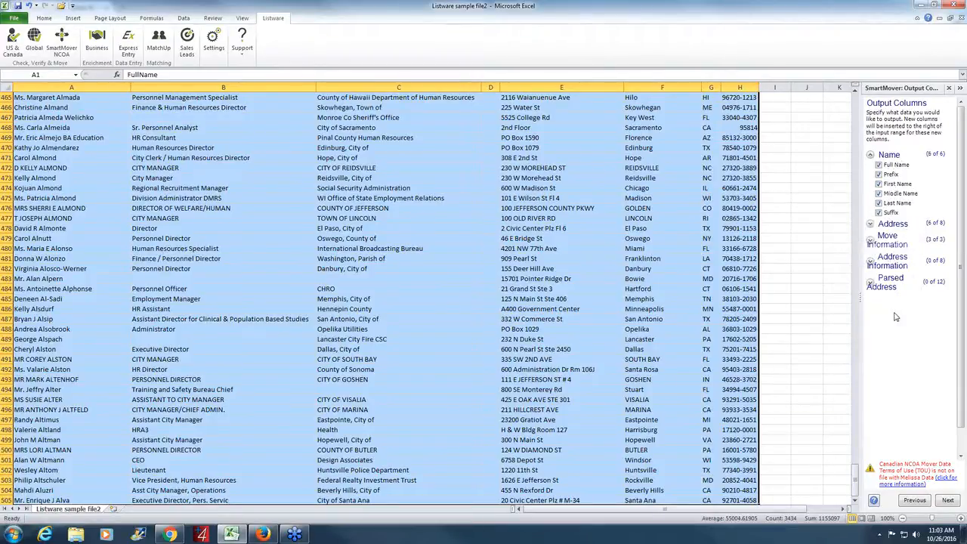
- Review the Address and Move Information output columns and accept the output selection
left_click(872, 224)
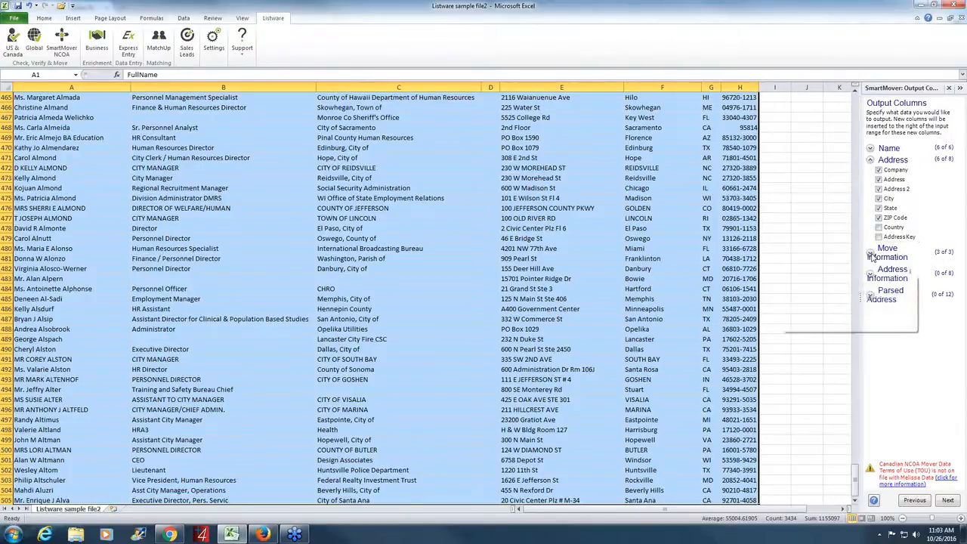
left_click(884, 249)
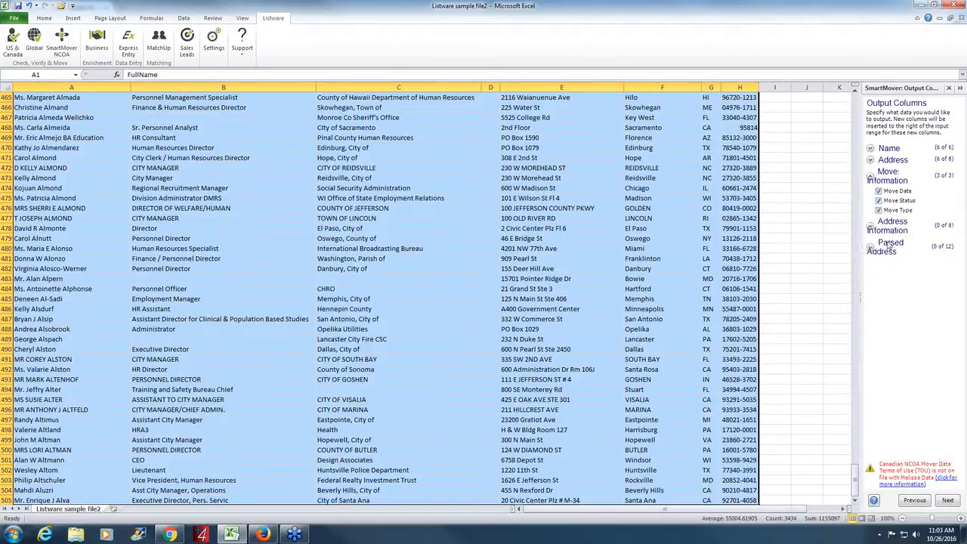
left_click(949, 503)
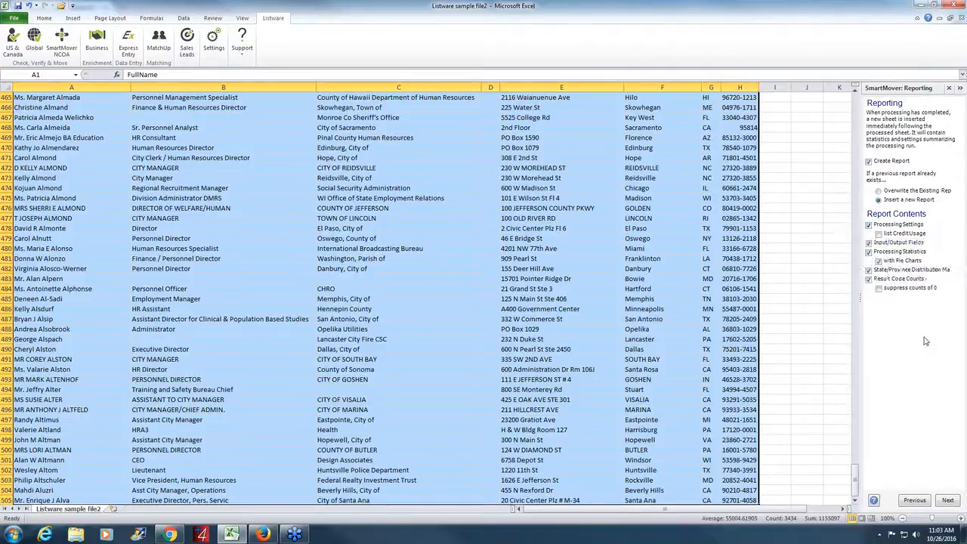
- Accept the default report settings and process the list, saving the workbook changes first and dismissing the completion summary
left_click(949, 502)
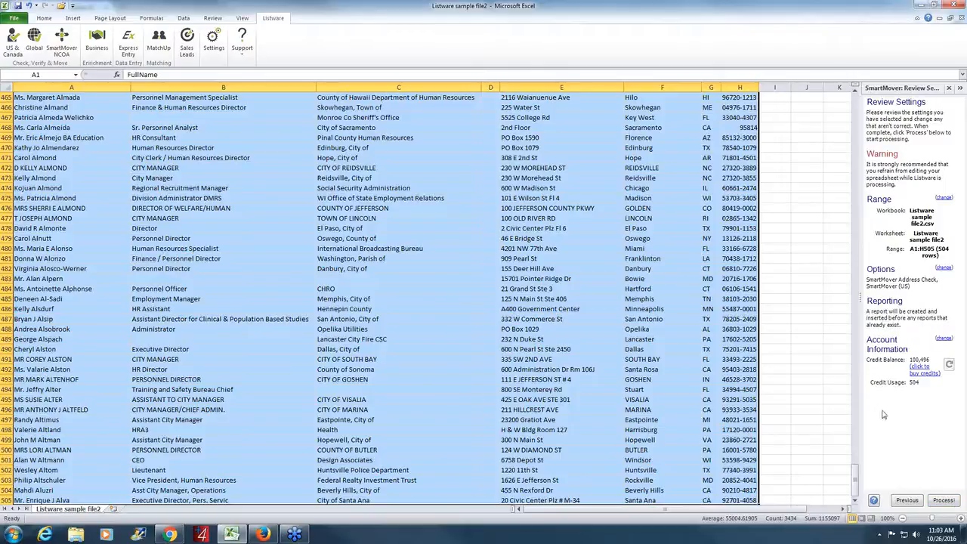
left_click(944, 501)
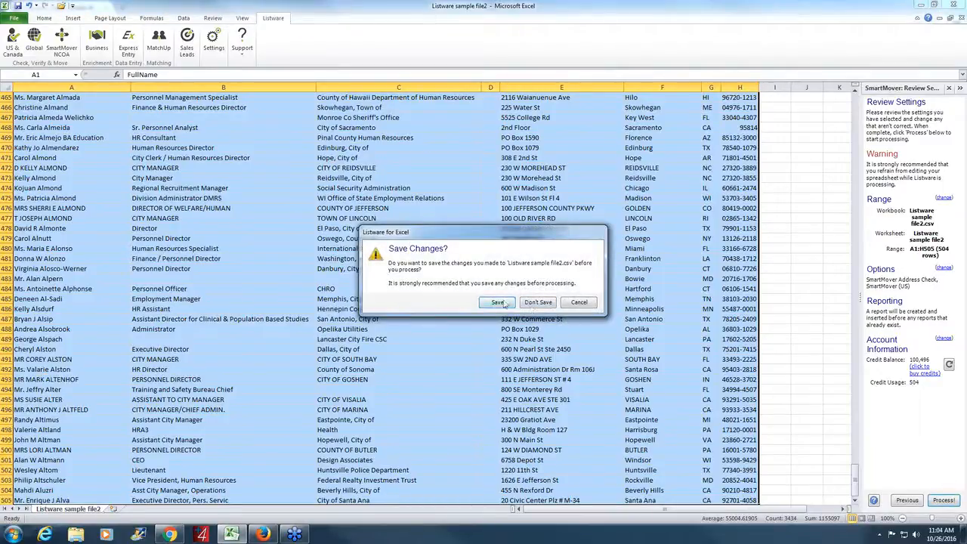
left_click(498, 303)
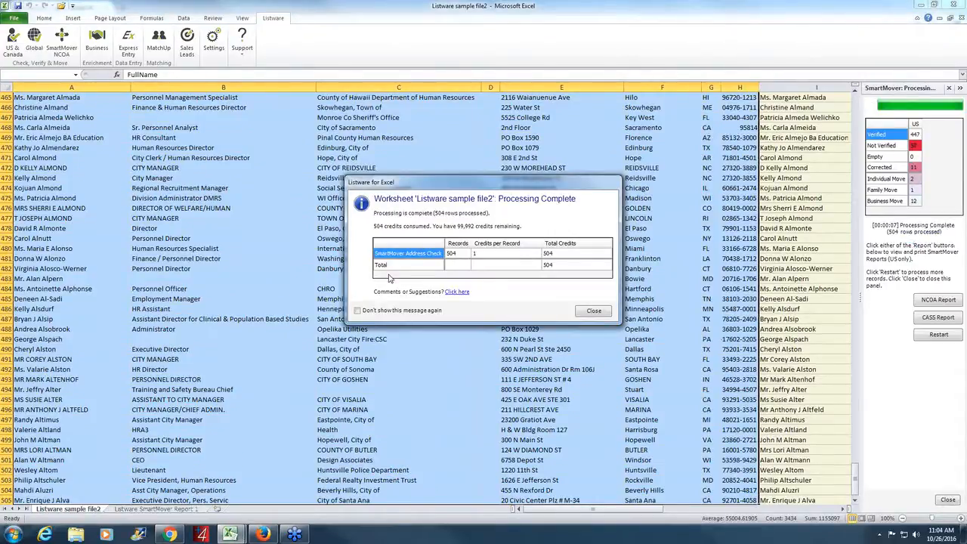
left_click(594, 312)
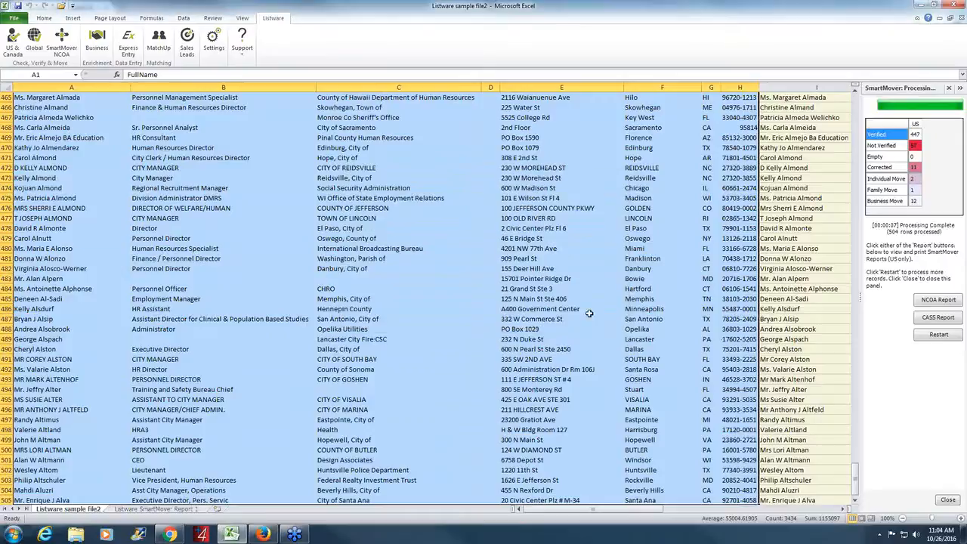
- Review the processing statistics for not verified, corrected, individual move, family move and business move records
left_click(915, 146)
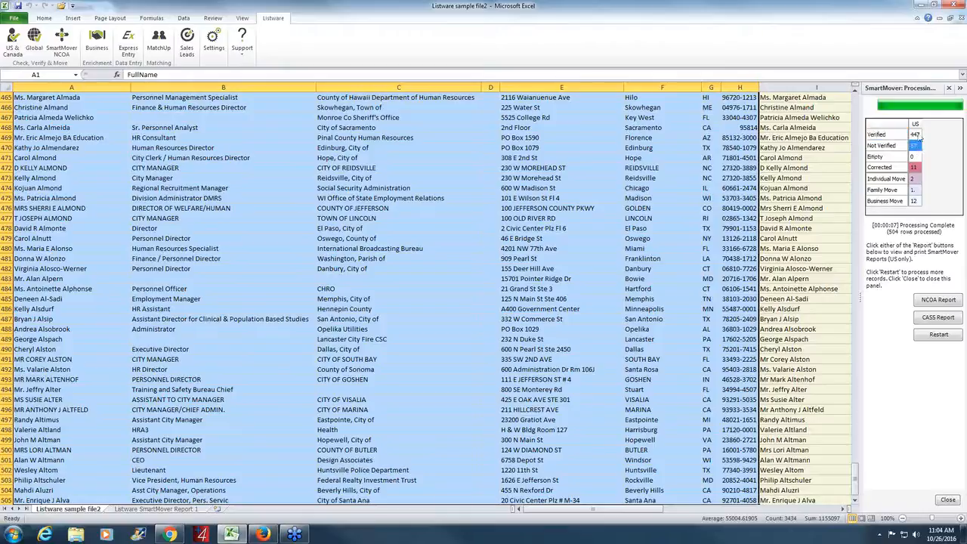
left_click(916, 169)
left_click(916, 179)
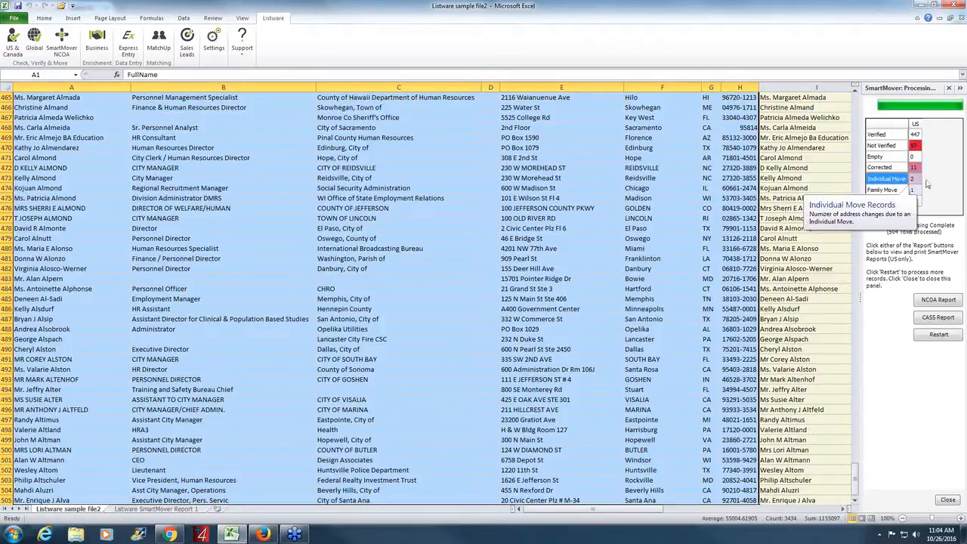
left_click(916, 191)
left_click(916, 201)
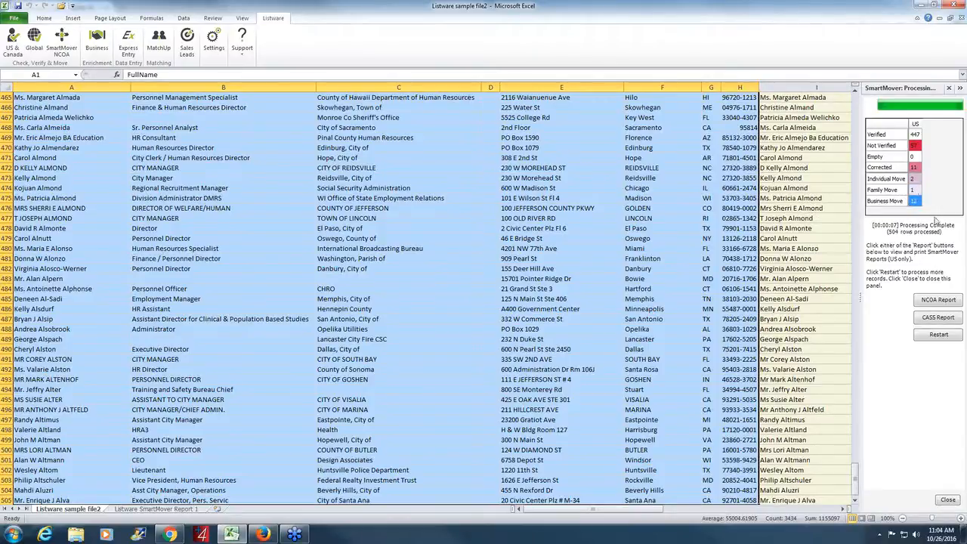
- Open the NCOA Report in the browser and switch back to the Excel workbook
left_click(936, 300)
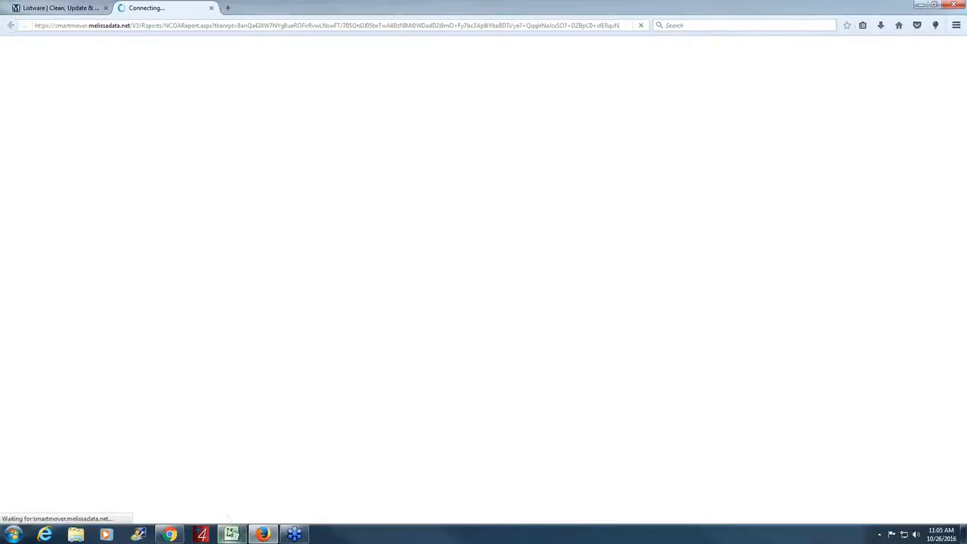
left_click(231, 535)
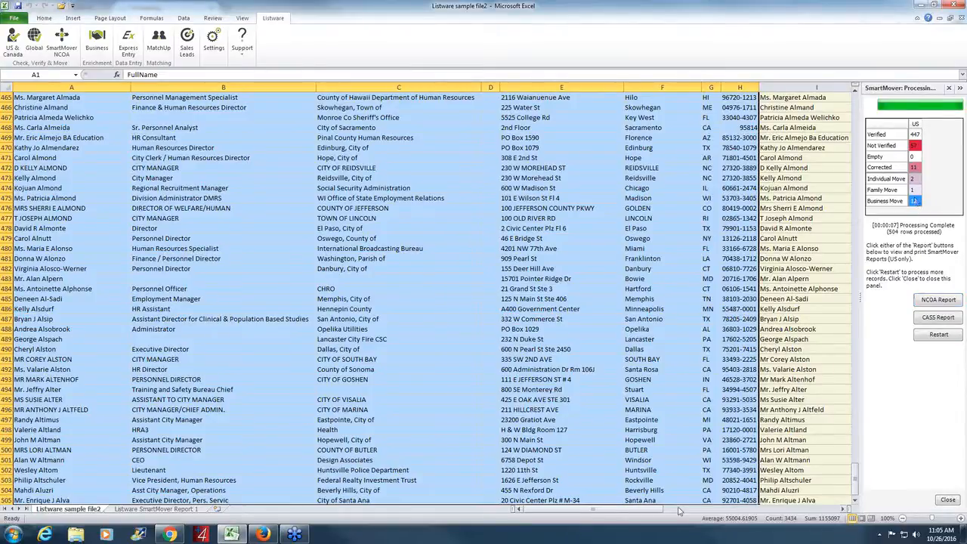
- Compare the original contact data with the appended name and company output columns
left_click(376, 177)
left_click(540, 188)
left_click(649, 198)
left_click_drag(613, 512, 685, 513)
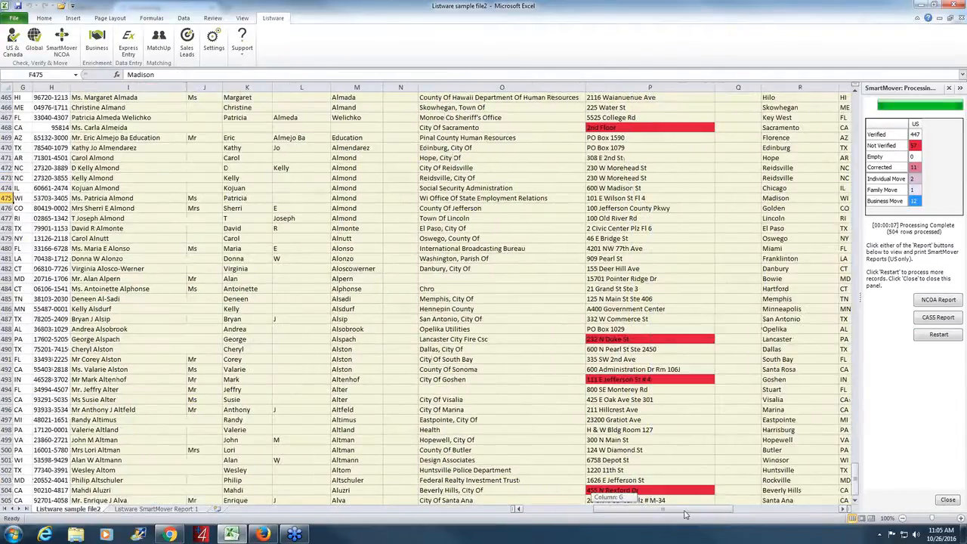
left_click(224, 198)
left_click(301, 198)
left_click(355, 198)
left_click(532, 198)
- Read the error comments on the red-marked addresses in rows 468, 489 and 493 of column P
left_click(643, 131)
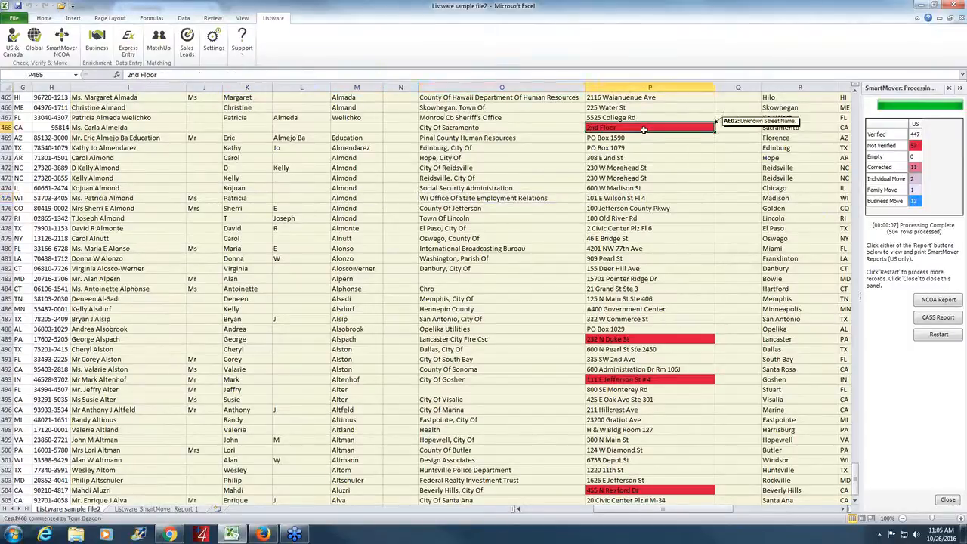
left_click(677, 338)
mouse_move(677, 339)
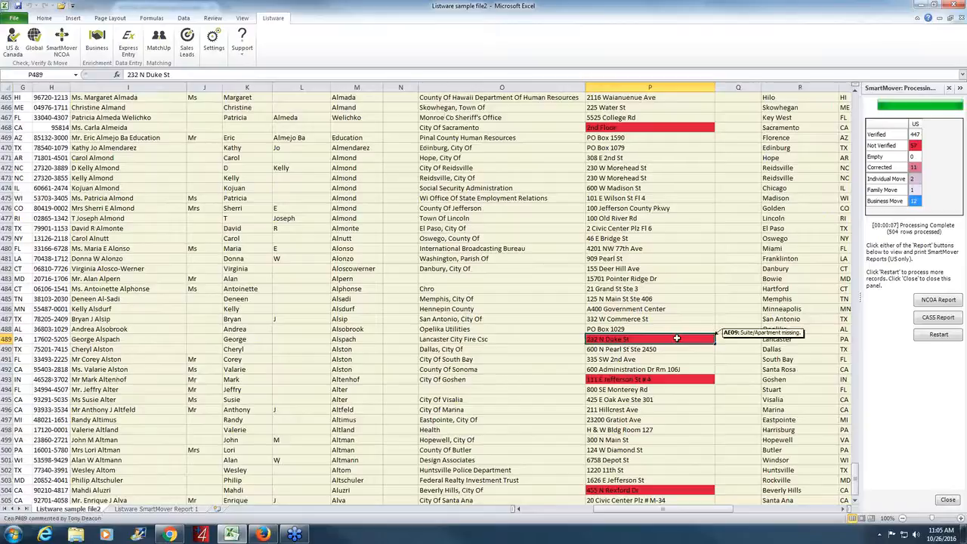
mouse_move(706, 127)
mouse_move(689, 382)
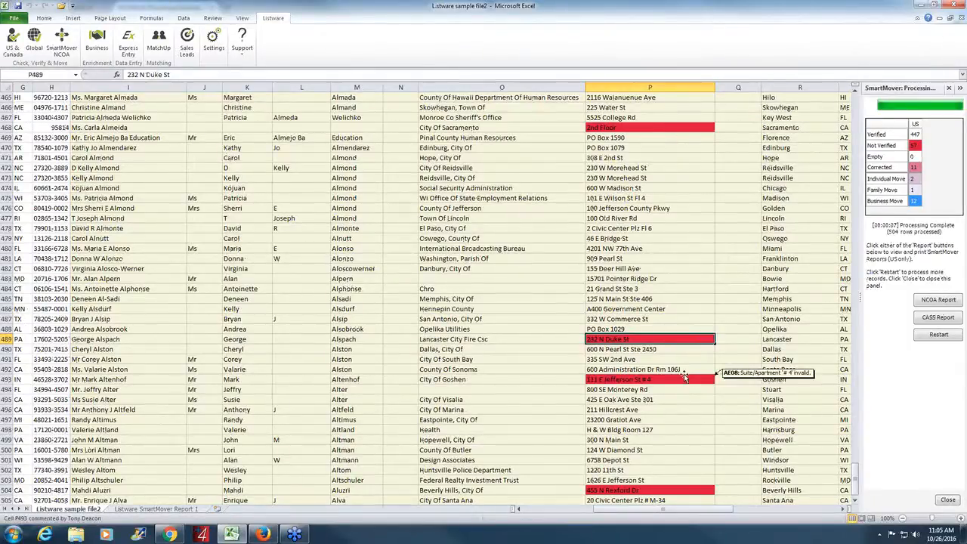
left_click(683, 376)
- Examine the move status and result code output columns at the far end of the sheet
left_click_drag(667, 511, 729, 514)
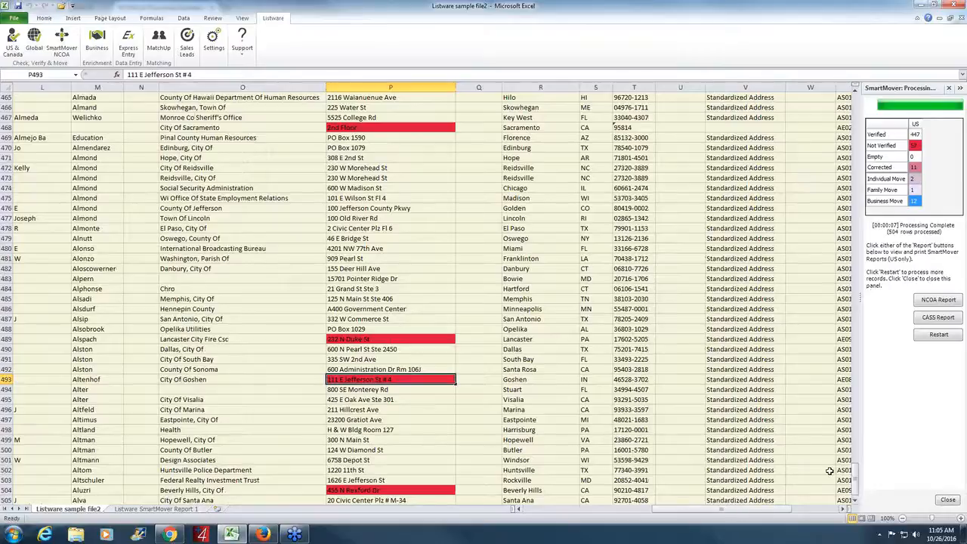
left_click_drag(716, 511, 741, 513)
left_click(783, 443)
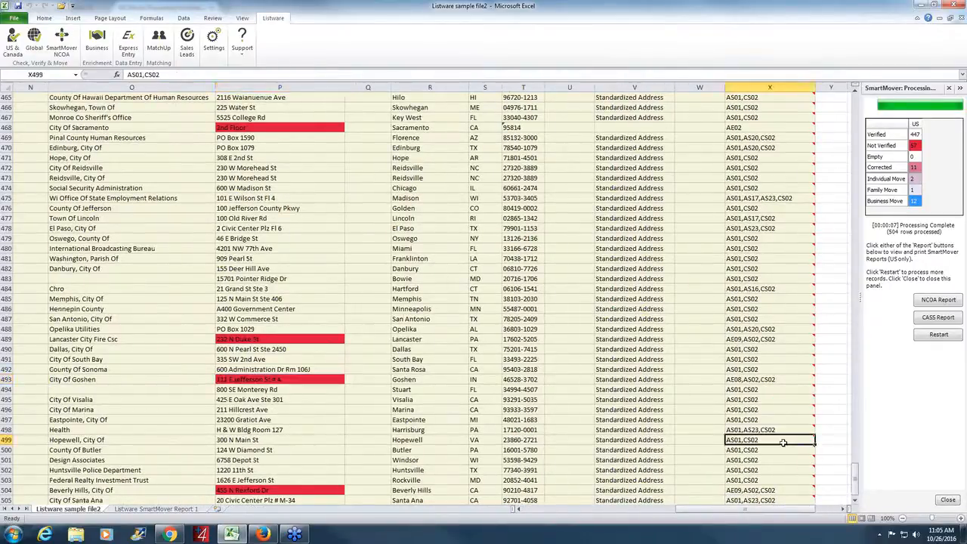
- Inspect the individual move address in row 428 and examine the color-marked addresses in the rows above it
left_click_drag(856, 485, 856, 427)
left_click(273, 351)
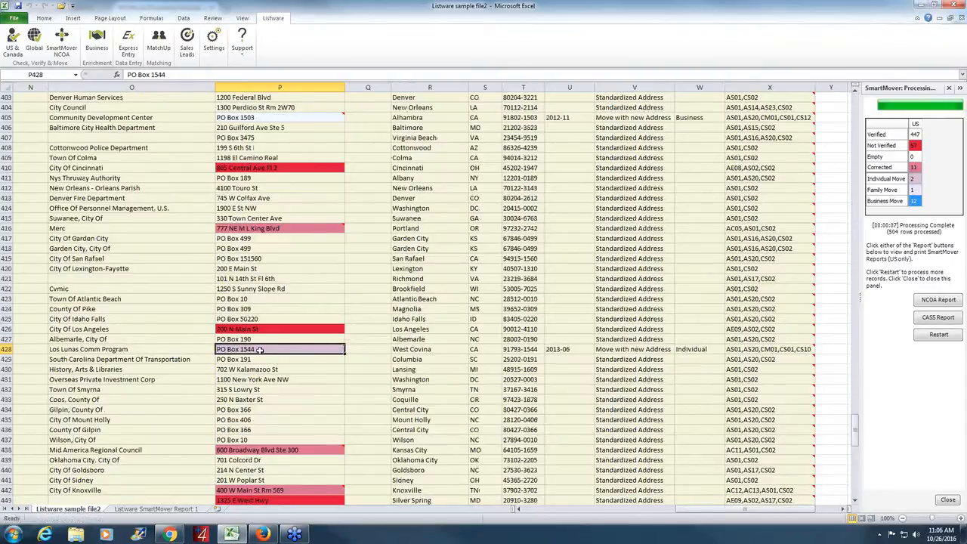
mouse_move(329, 349)
scroll(324, 356, "up", 5)
scroll(324, 356, "up", 20)
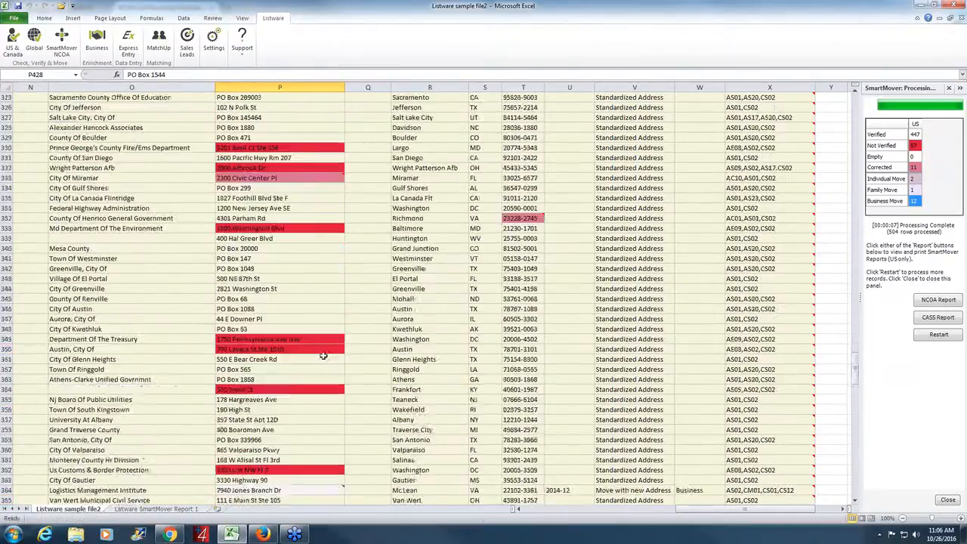
scroll(293, 194, "up", 10)
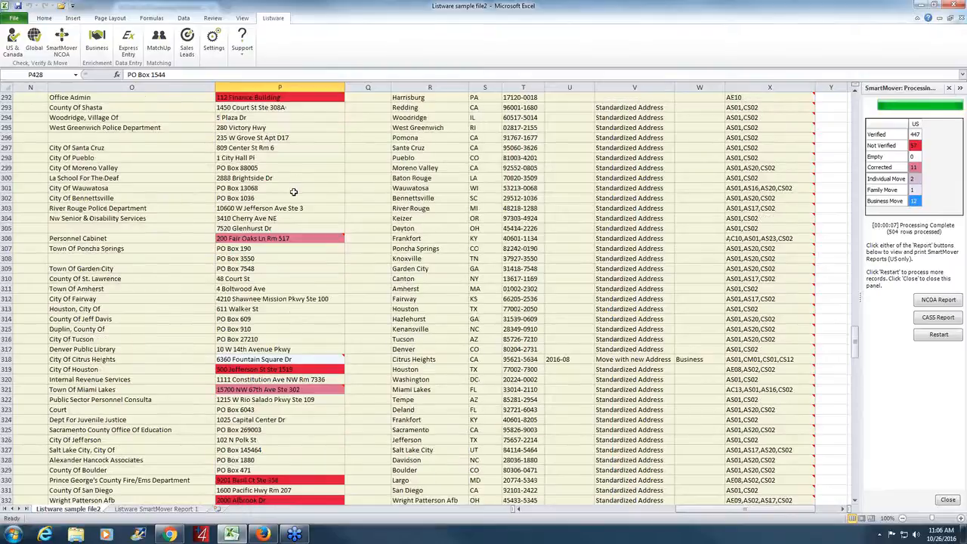
- Locate the family move address in row 270 and examine its move date, status, move type and result codes
scroll(311, 296, "up", 1)
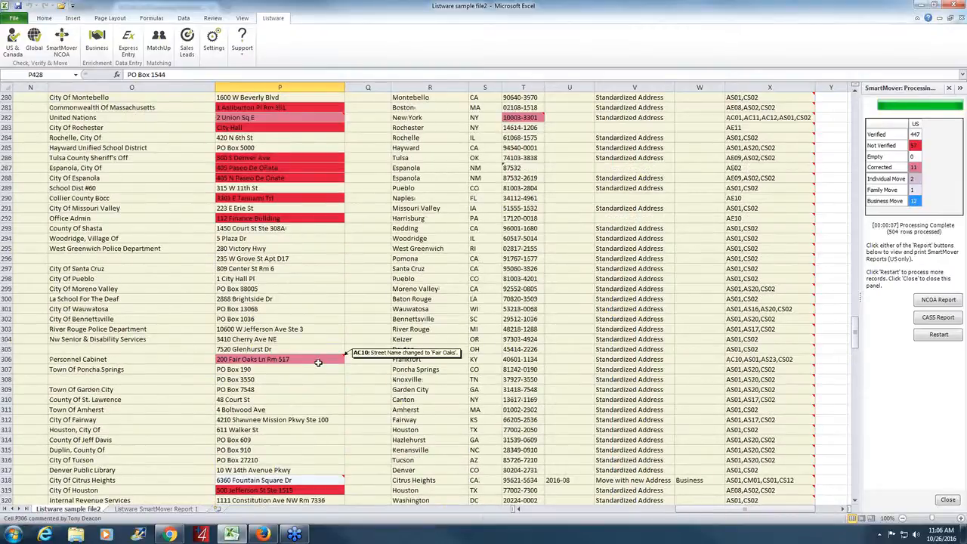
scroll(318, 363, "up", 8)
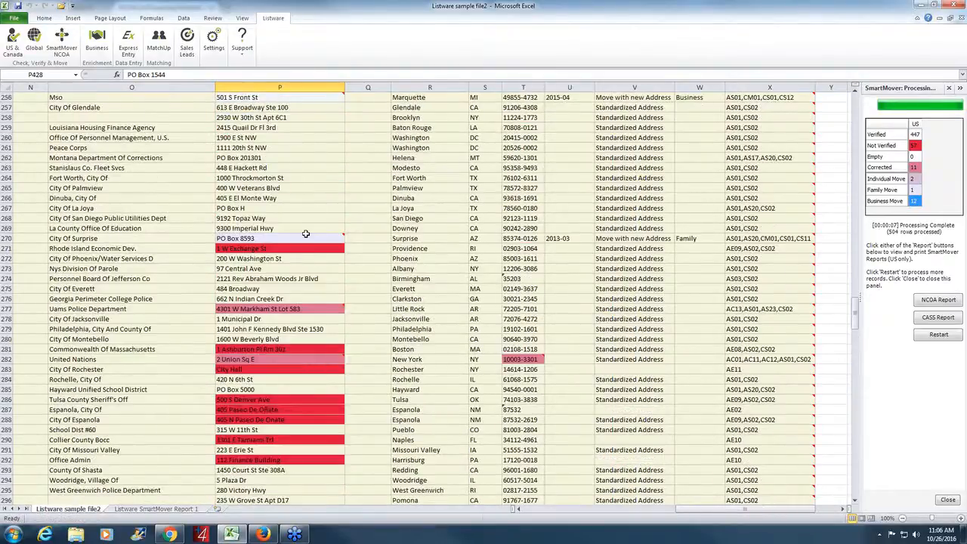
mouse_move(306, 239)
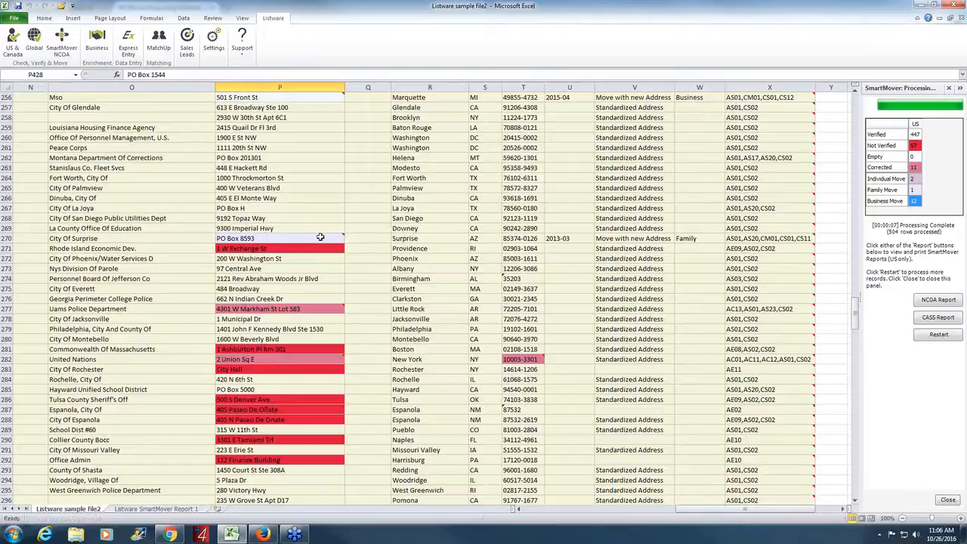
left_click(322, 238)
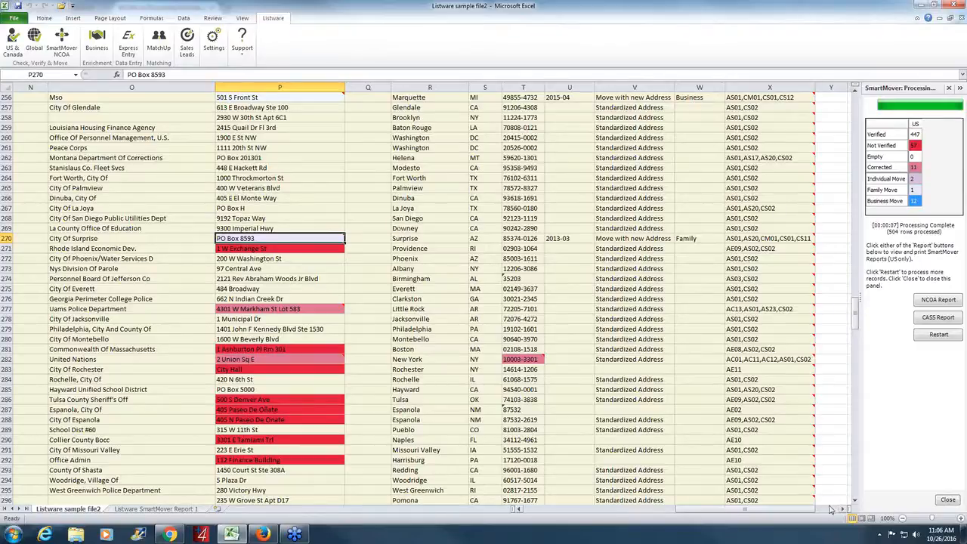
scroll(824, 508, "right", 2)
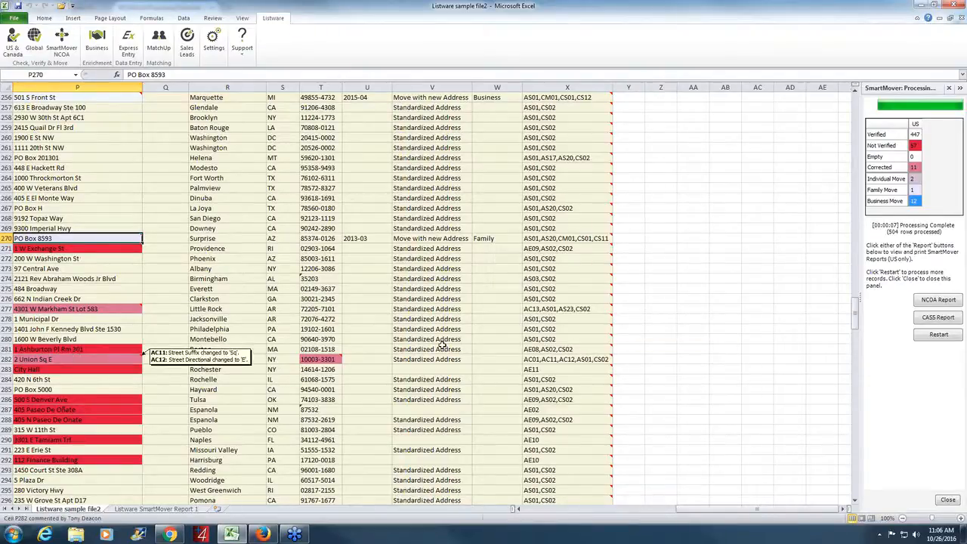
- Read the result code comments in column X for rows 277, 278, 264 and 263, and compare the output with the original contact columns
mouse_move(586, 341)
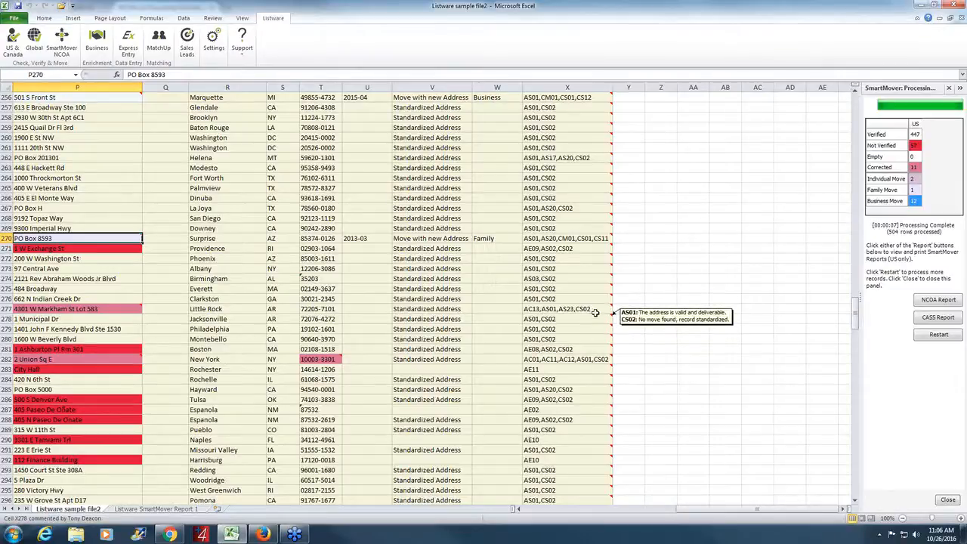
mouse_move(596, 311)
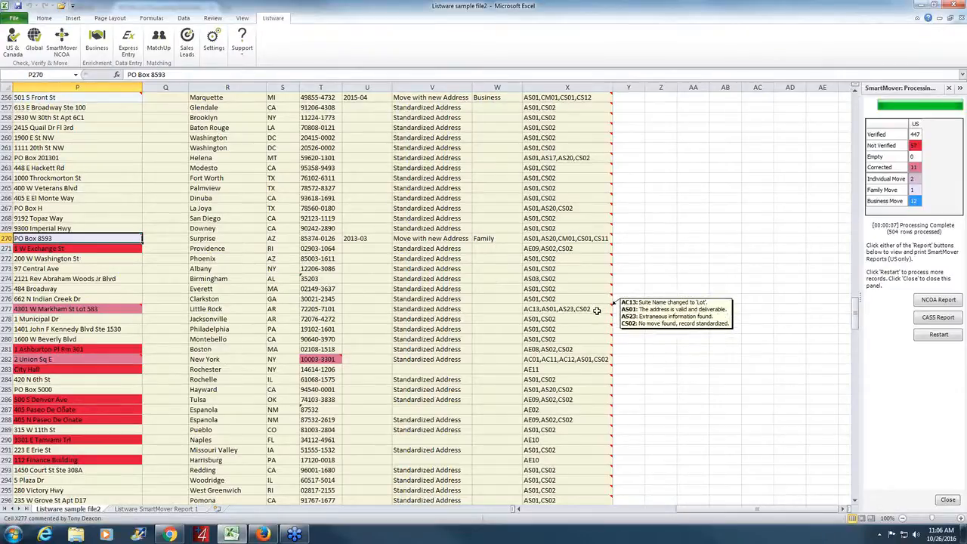
left_click_drag(716, 511, 616, 507)
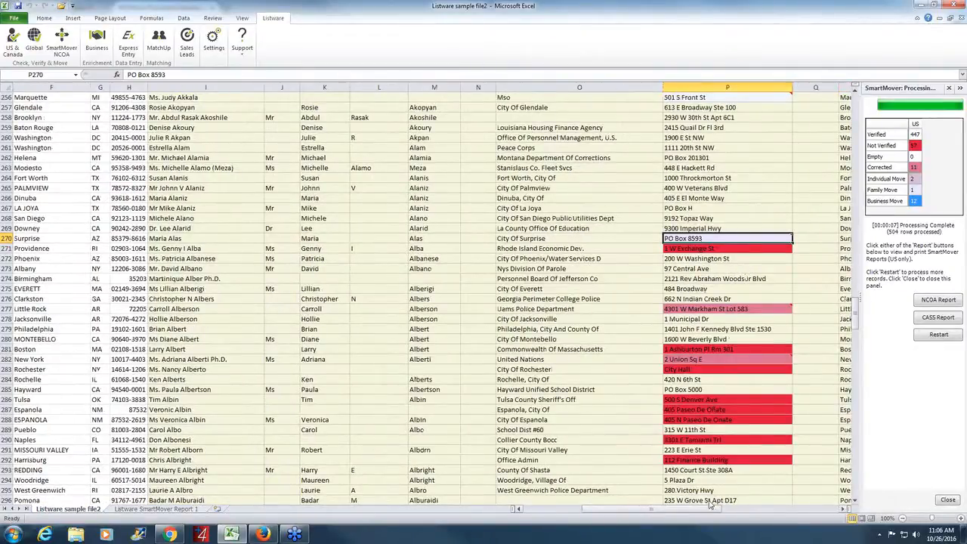
left_click_drag(737, 514, 812, 515)
mouse_move(569, 203)
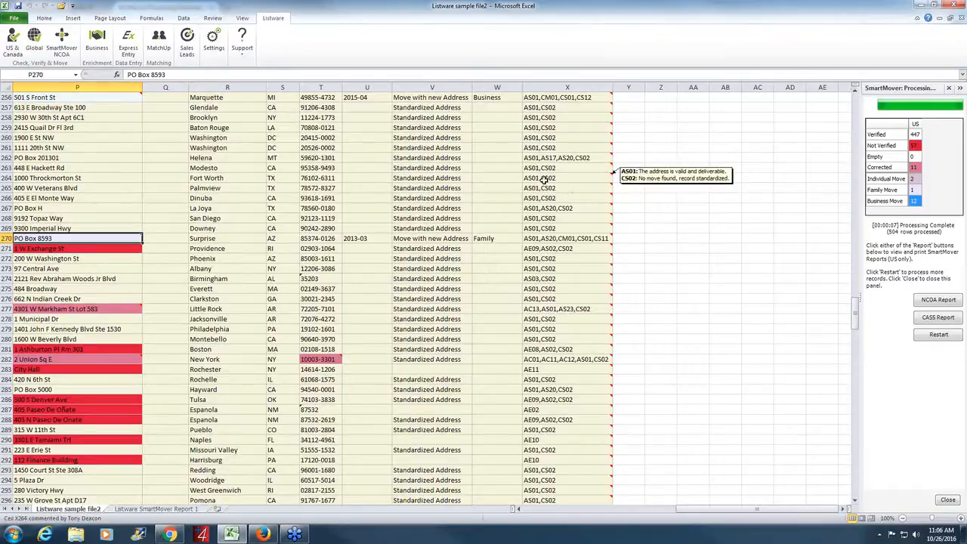
mouse_move(567, 181)
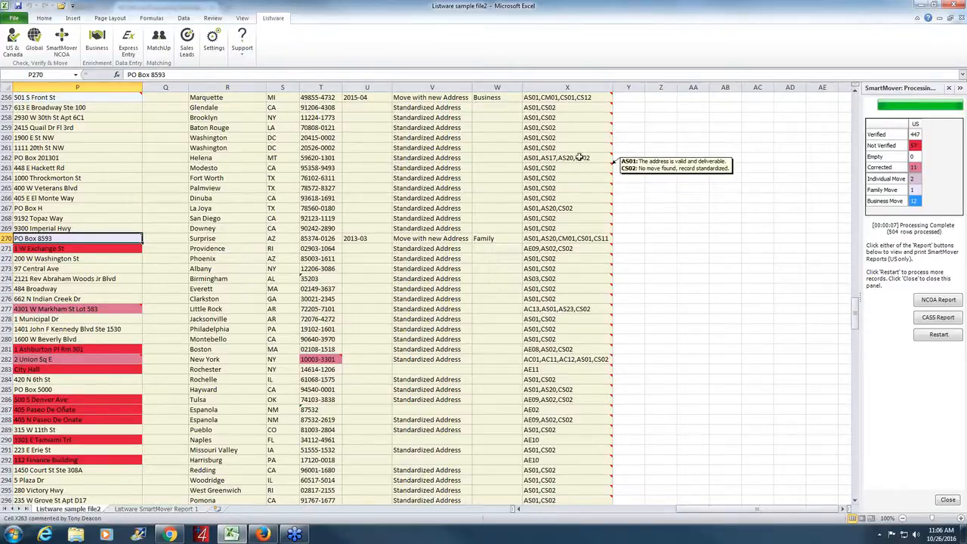
mouse_move(584, 157)
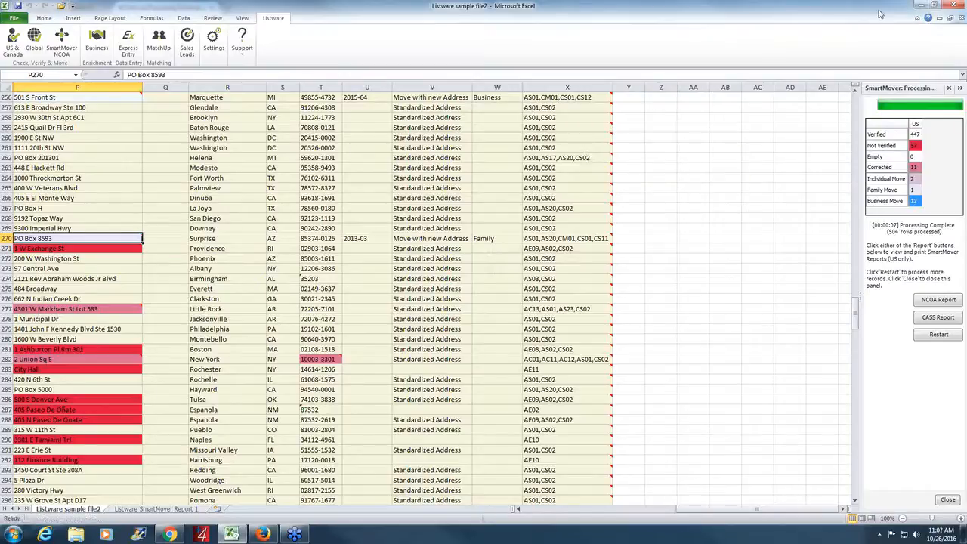
- Close the SmartMover processing pane and the Listware sample file2 workbook without saving the changes
left_click(948, 500)
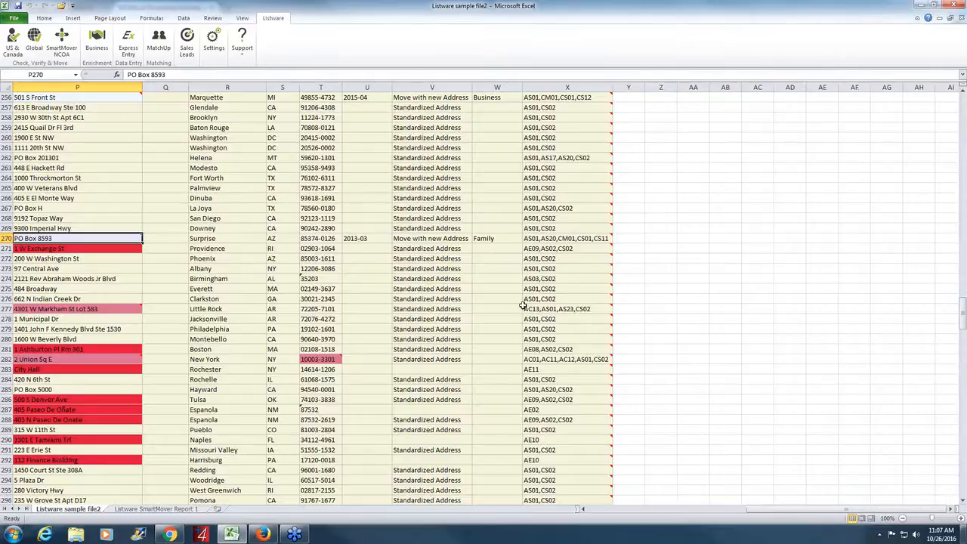
left_click(935, 6)
left_click_drag(529, 80, 612, 102)
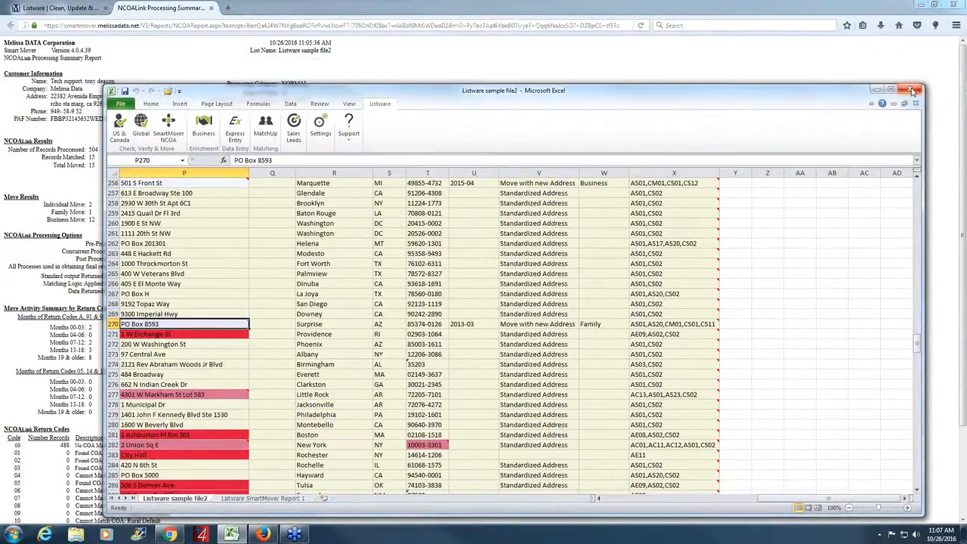
left_click(913, 92)
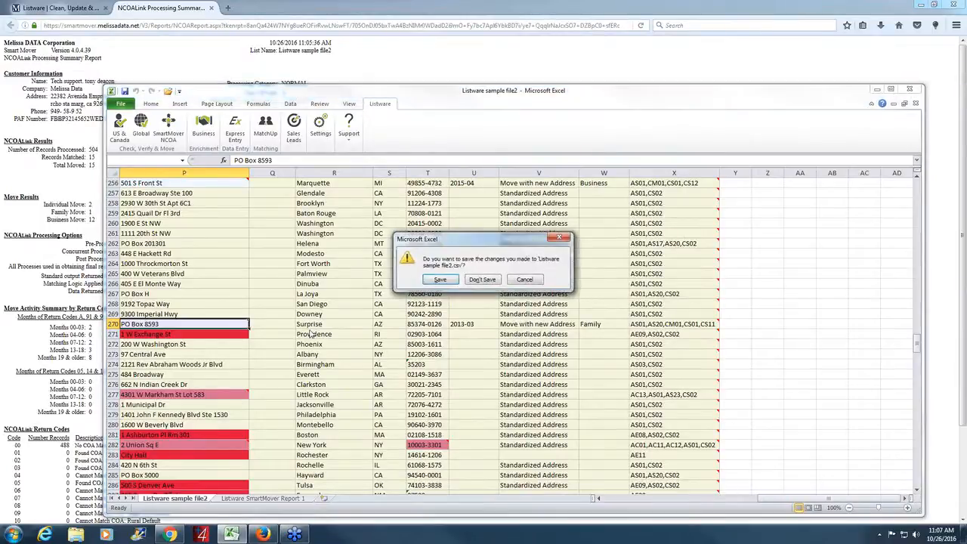
left_click(483, 279)
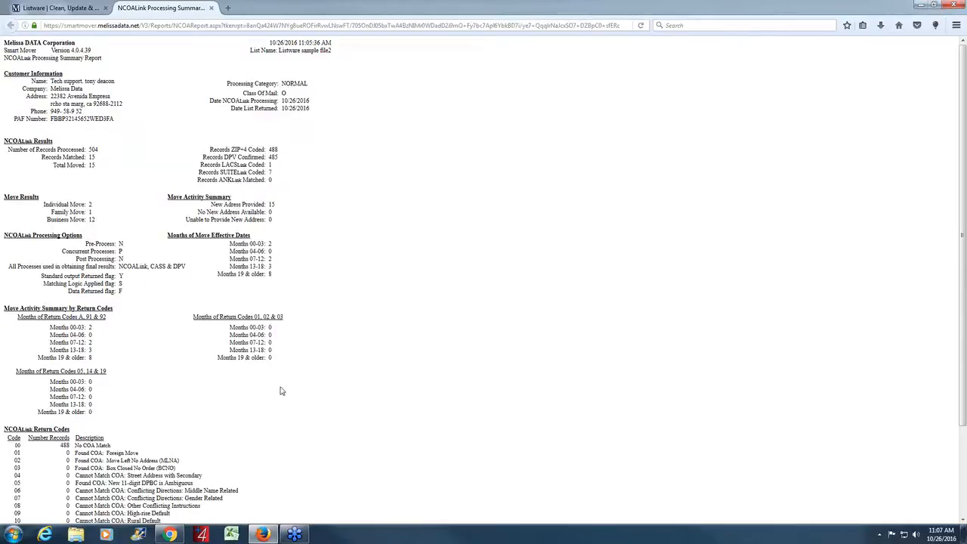
- Review the NCOALink Processing Summary Report down to its return codes, and return to the Listware product page in Firefox
scroll(955, 86, "down", 3)
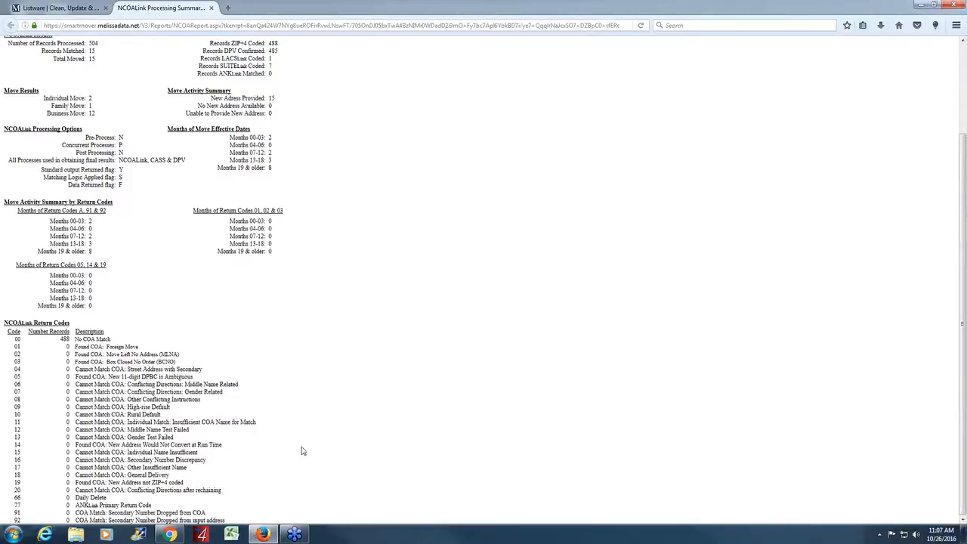
scroll(404, 417, "up", 3)
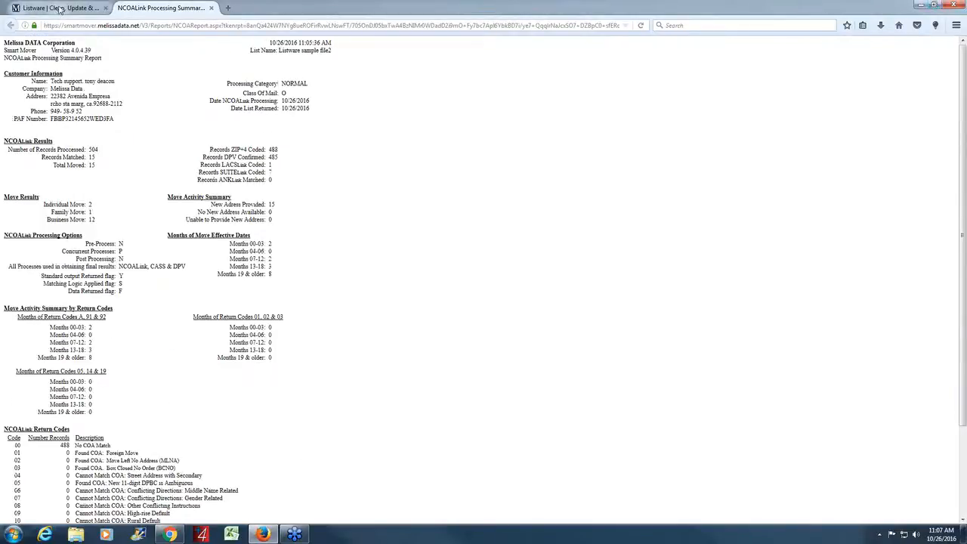
left_click(59, 8)
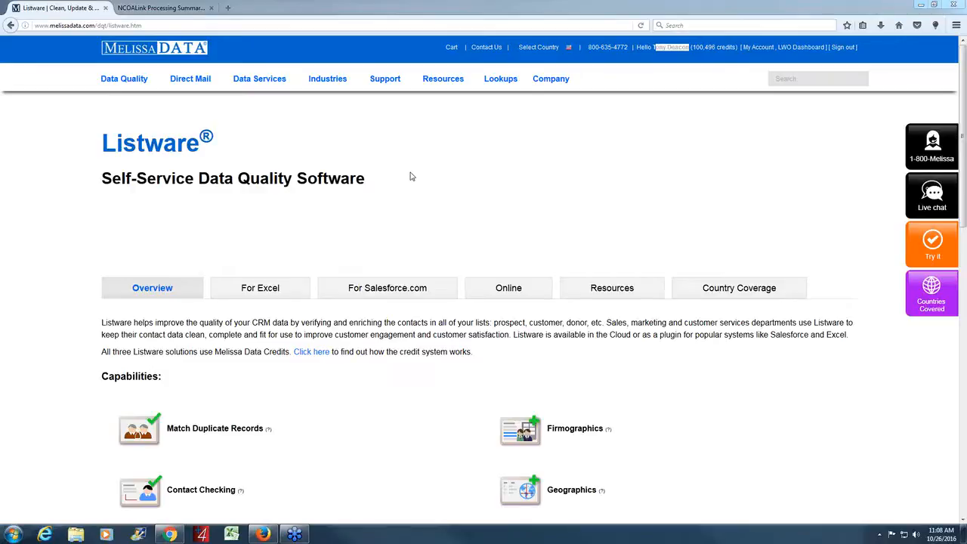
- Open the Listware information for Excel and highlight the getting-started heading and the plugin download text
left_click(260, 288)
scroll(408, 226, "down", 1)
scroll(413, 255, "down", 3)
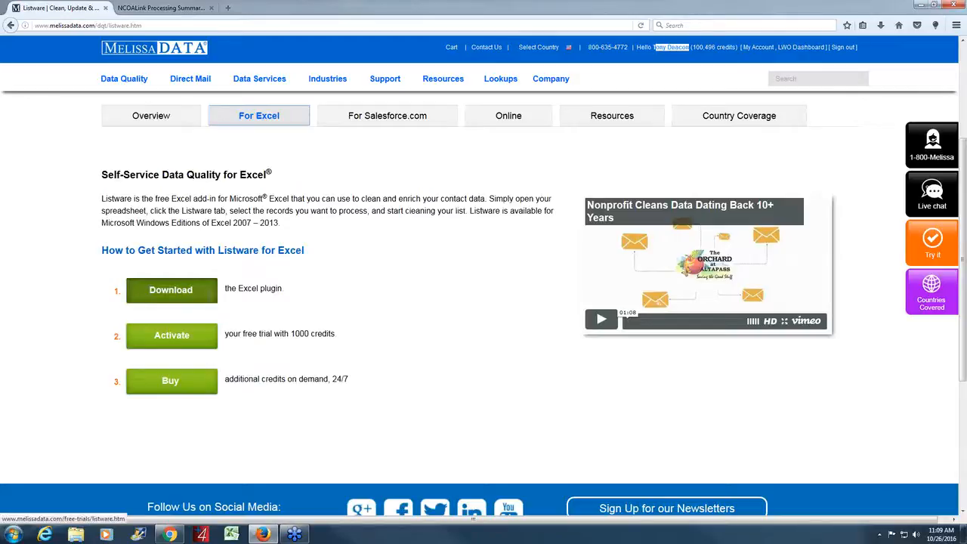
left_click_drag(310, 251, 263, 250)
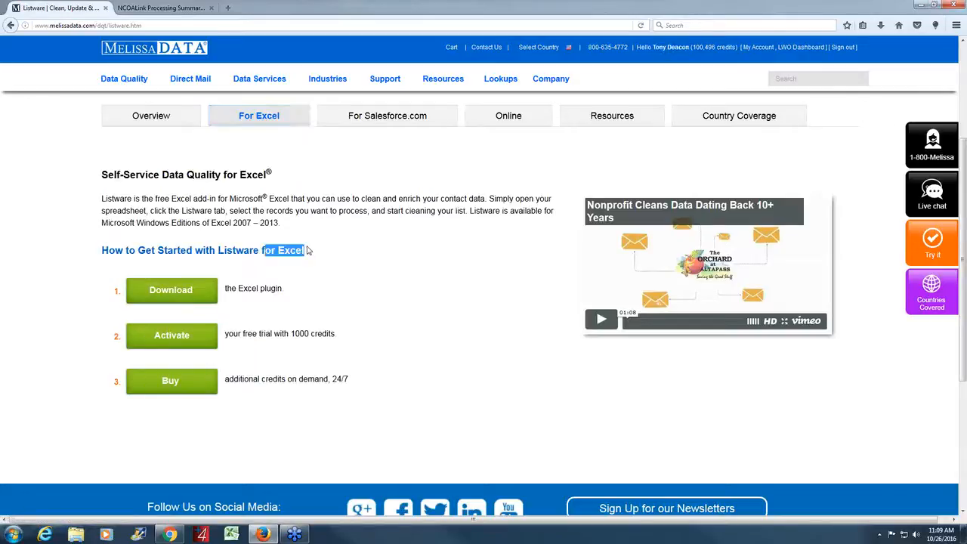
left_click_drag(285, 289, 261, 289)
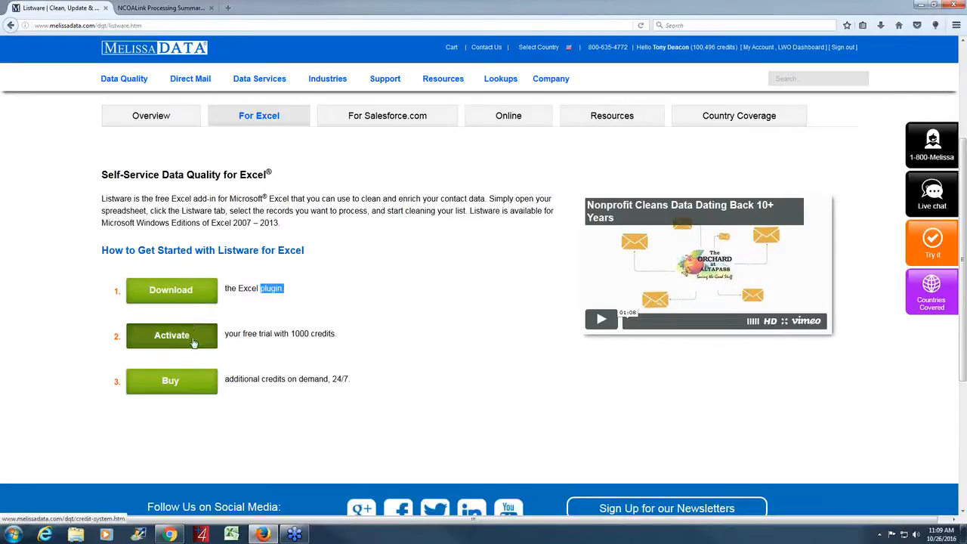
- Follow the free trial activation link to the Melissa Data Credits System page, highlight the on-demand purchase note and dismiss the webinar pop-up
left_click(192, 338)
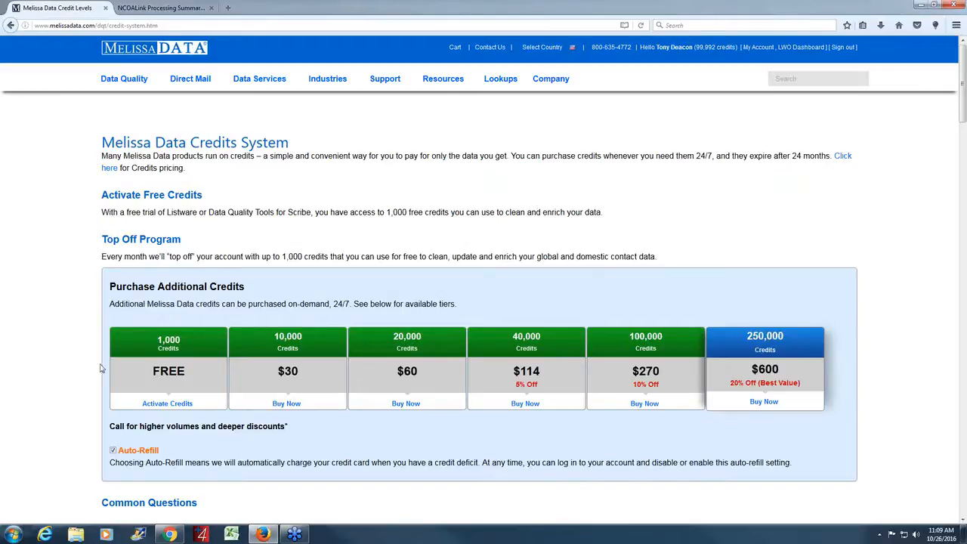
left_click_drag(329, 305, 349, 306)
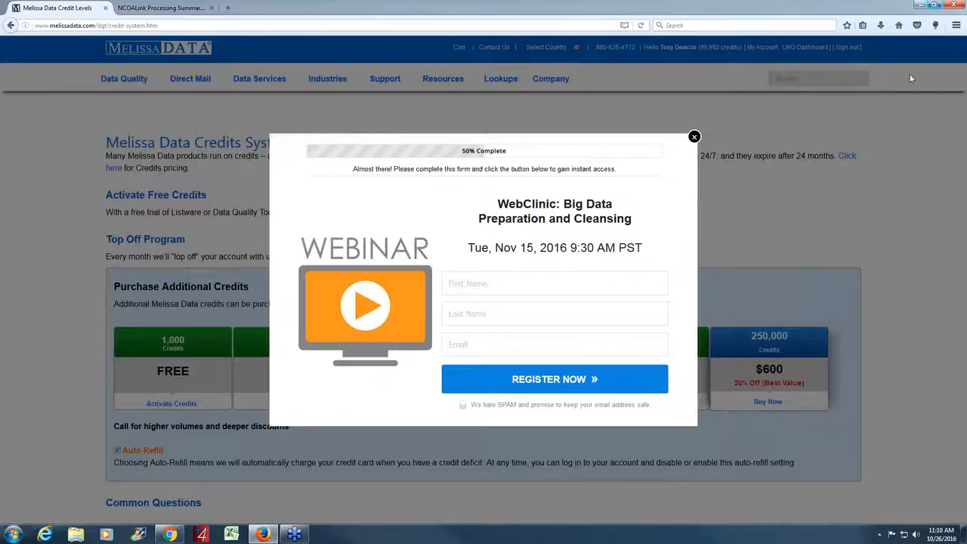
left_click(694, 137)
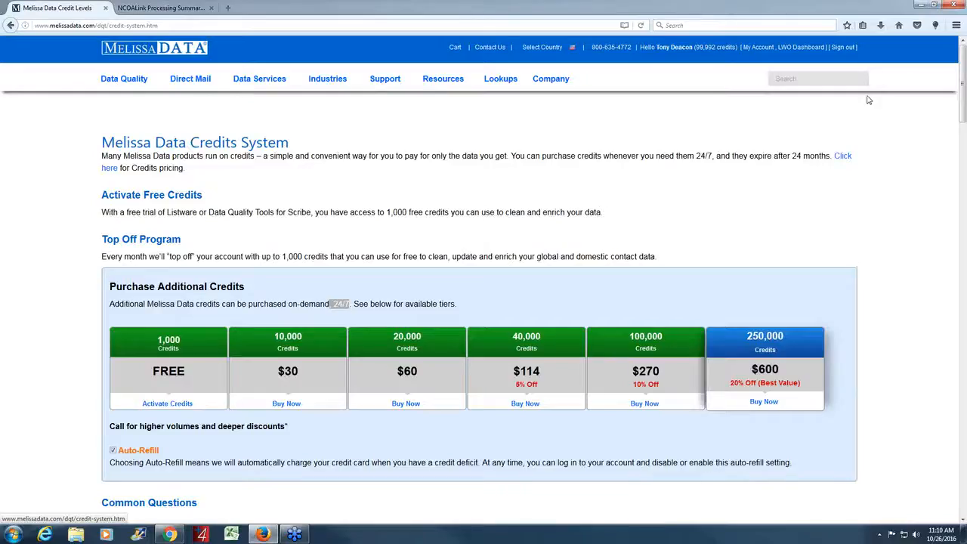